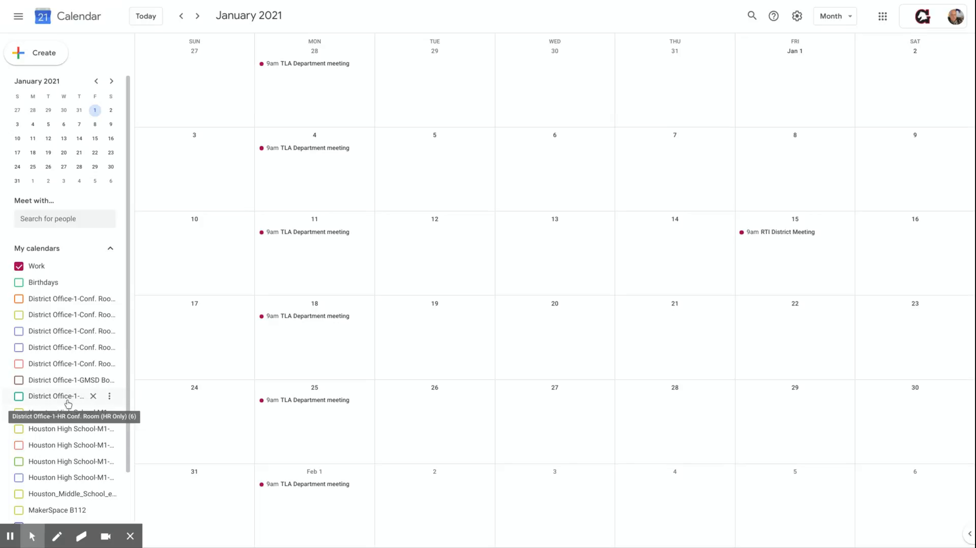
Browse the calendar resources and review the conference rooms listed under District Office
scroll(67, 403, "down", 2)
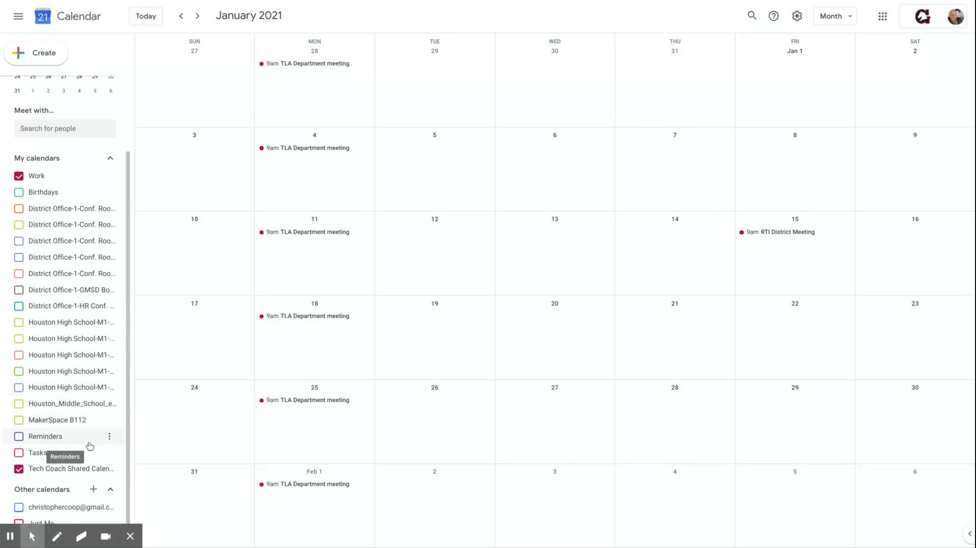
left_click(94, 492)
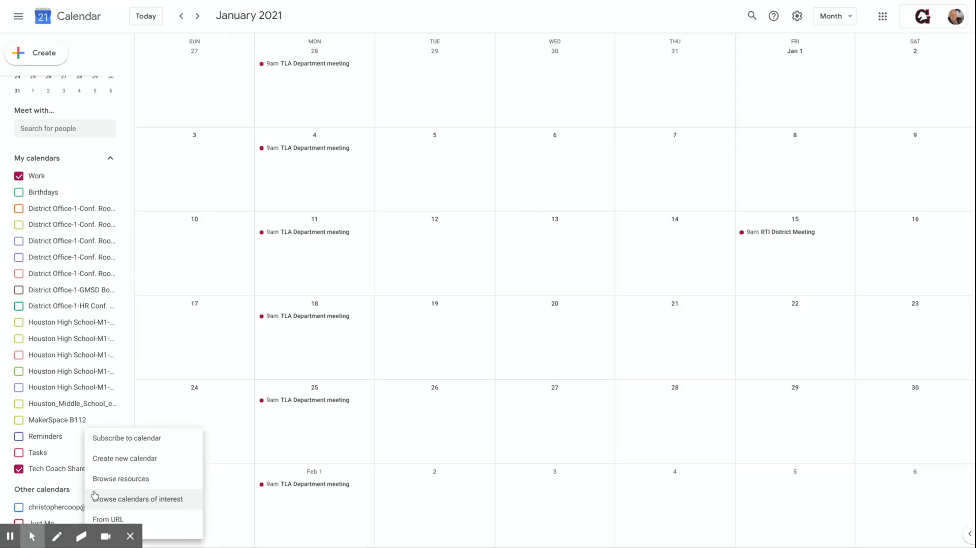
left_click(118, 473)
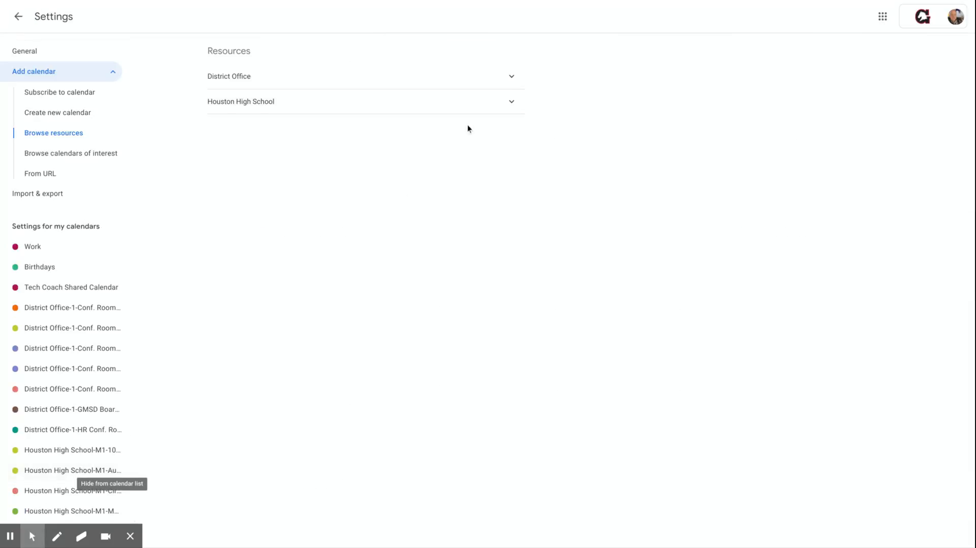
left_click(345, 85)
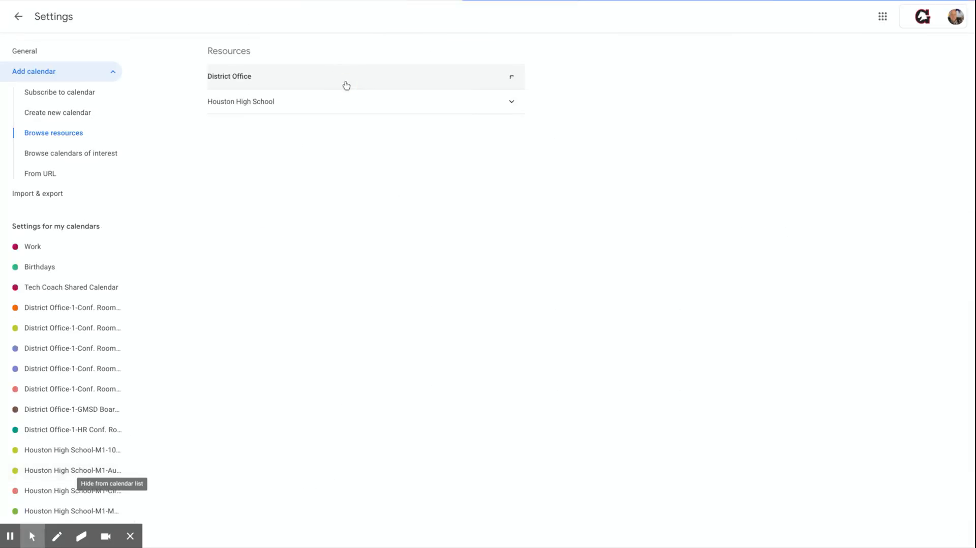
left_click(310, 284)
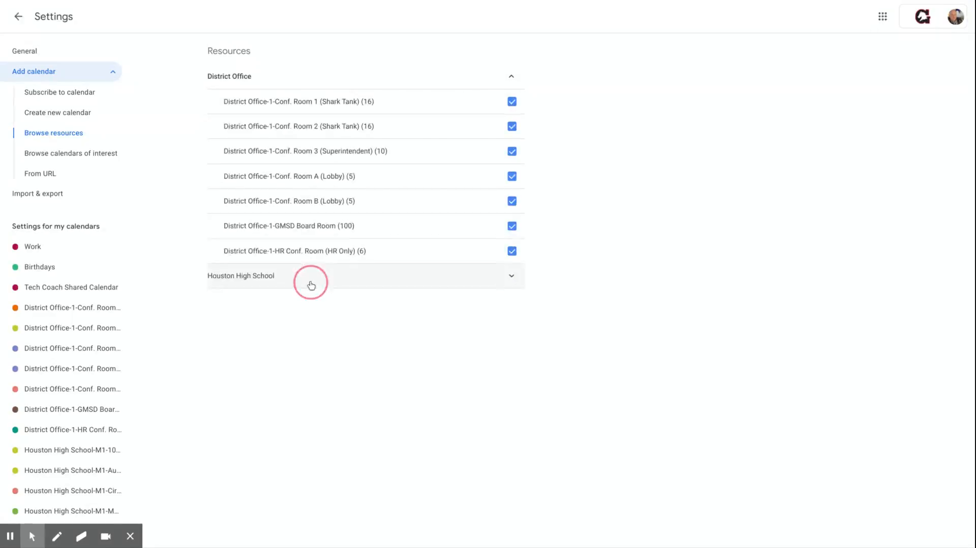
left_click(286, 103)
left_click(303, 74)
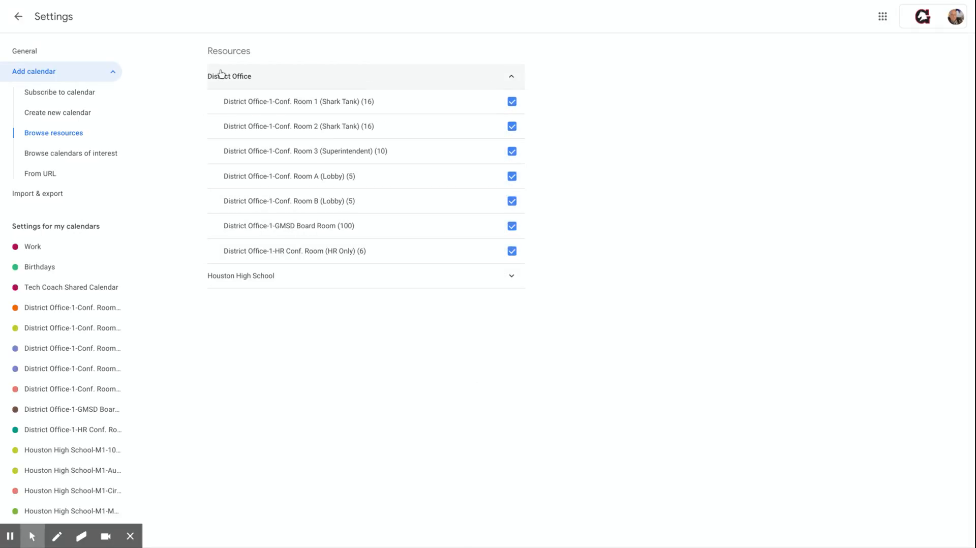
left_click(18, 16)
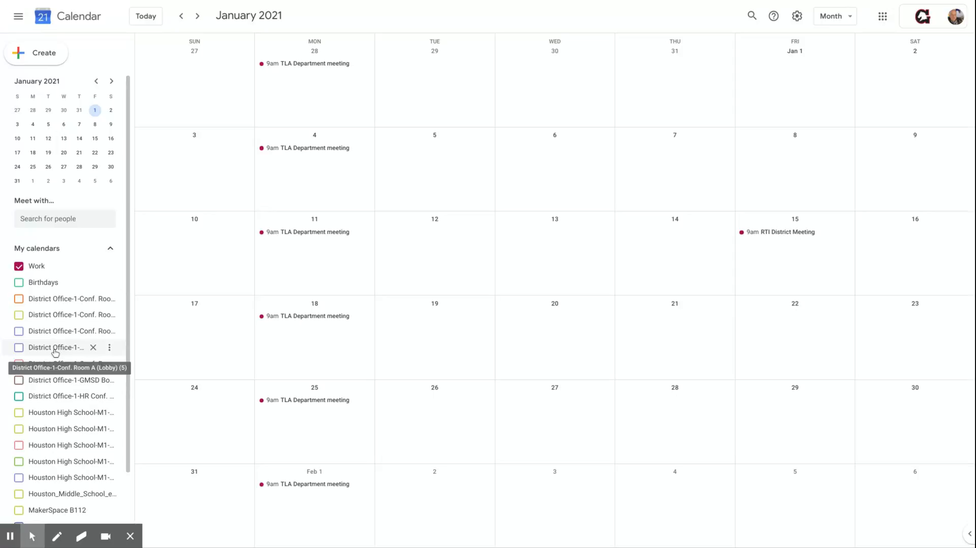
Show and hide the District Office calendars for Conf. Room 1, Conf. Room 2 and Conf. Room B to check existing bookings
left_click(18, 300)
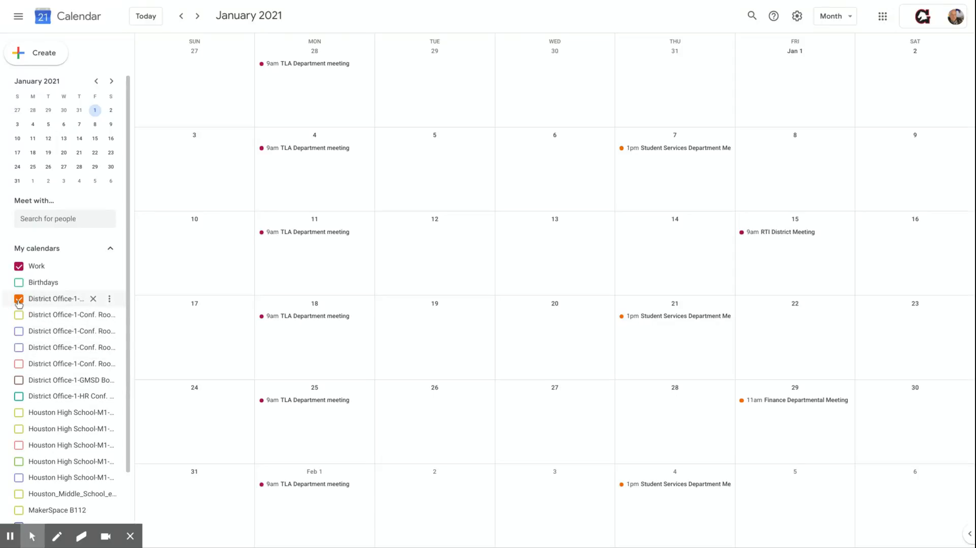
left_click(18, 300)
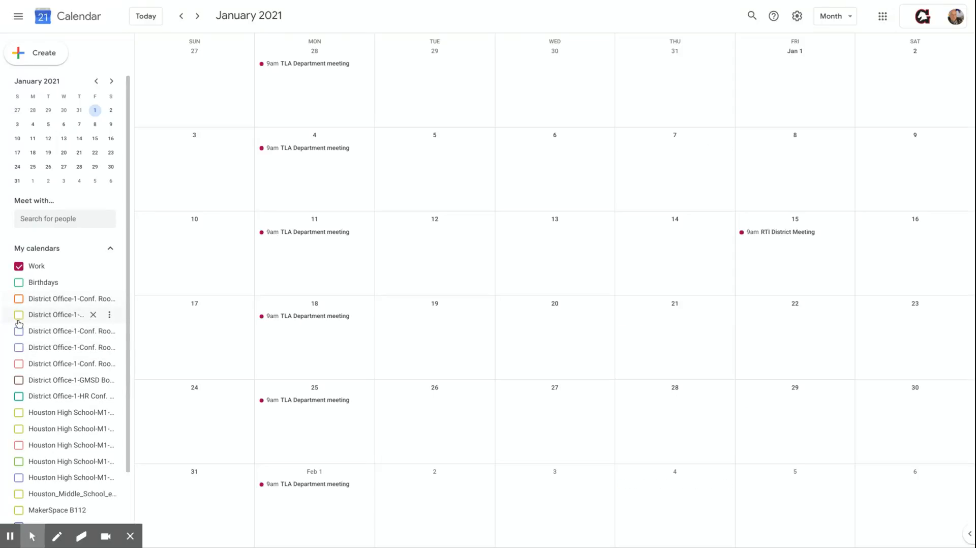
left_click(20, 316)
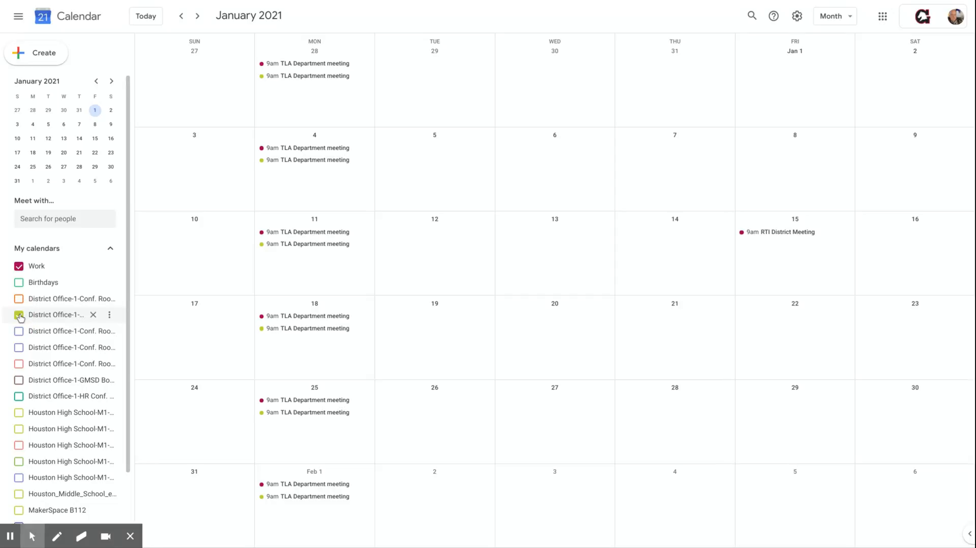
left_click(20, 316)
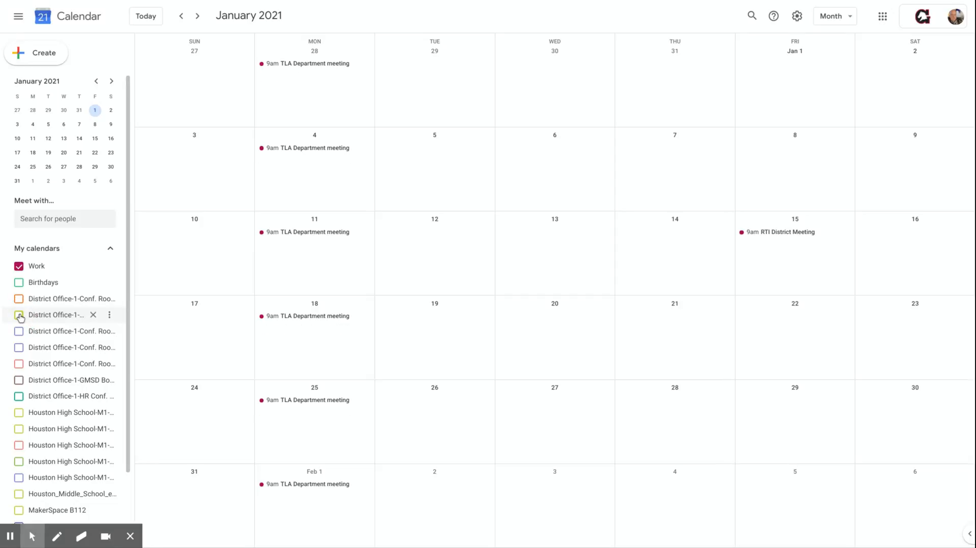
left_click(19, 364)
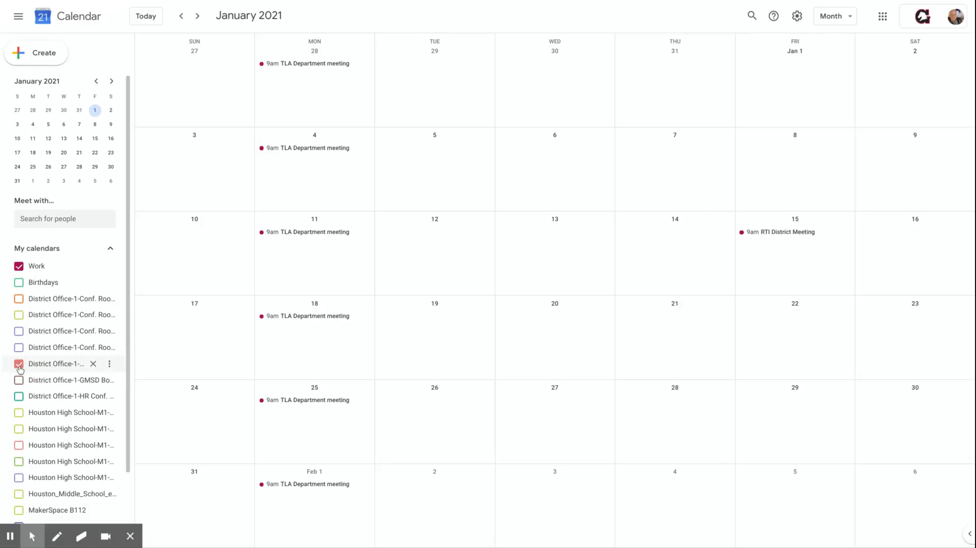
left_click(20, 366)
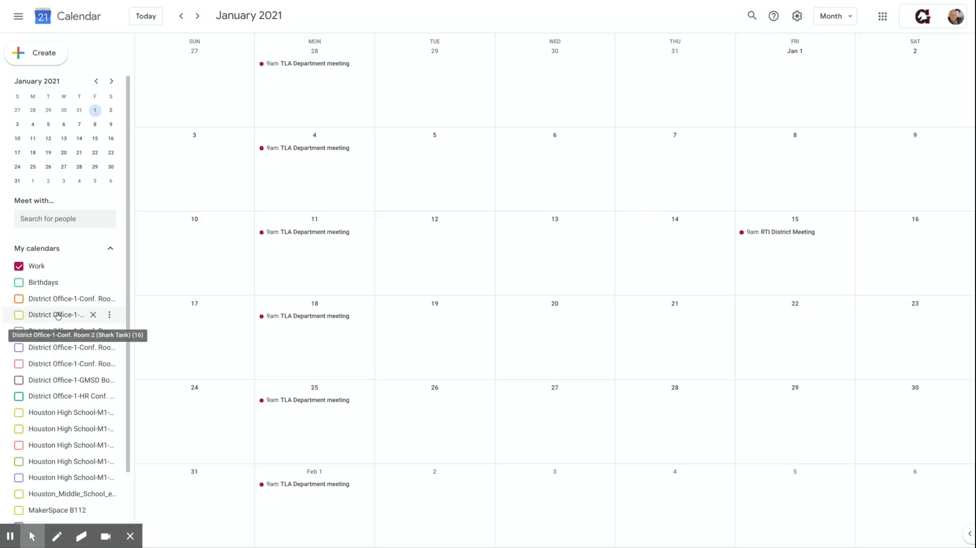
left_click(19, 316)
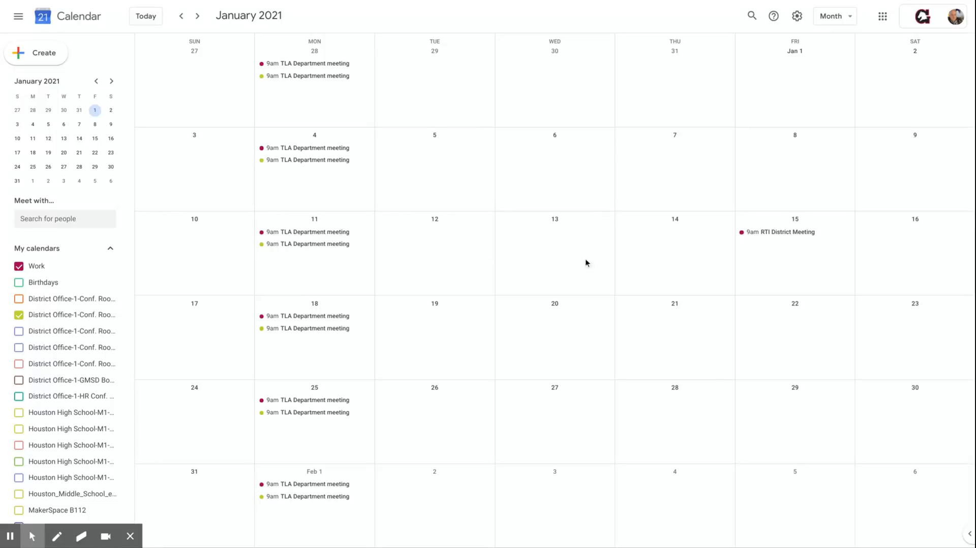
left_click(20, 317)
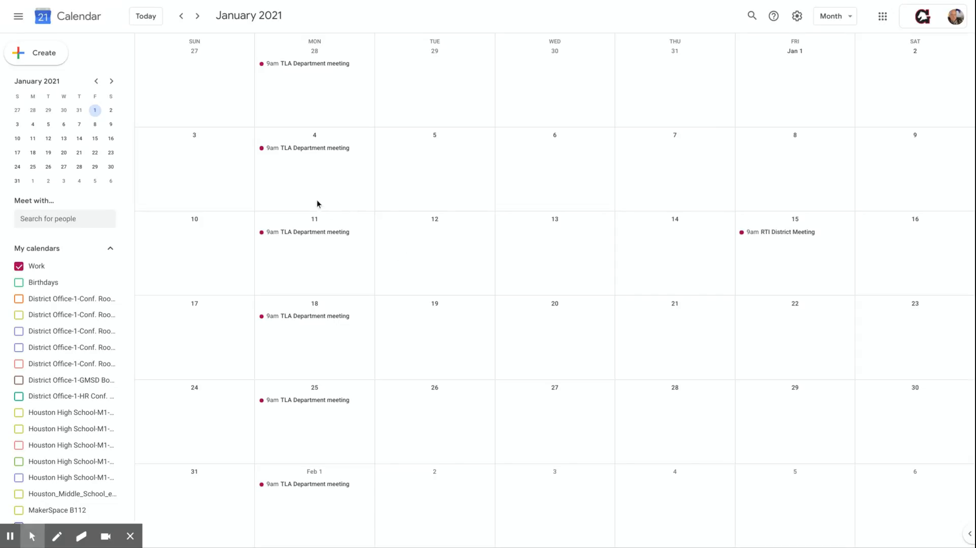
Create a new event with full details and book District Office Conf. Room 2 (Shark Tank) for it
left_click(44, 59)
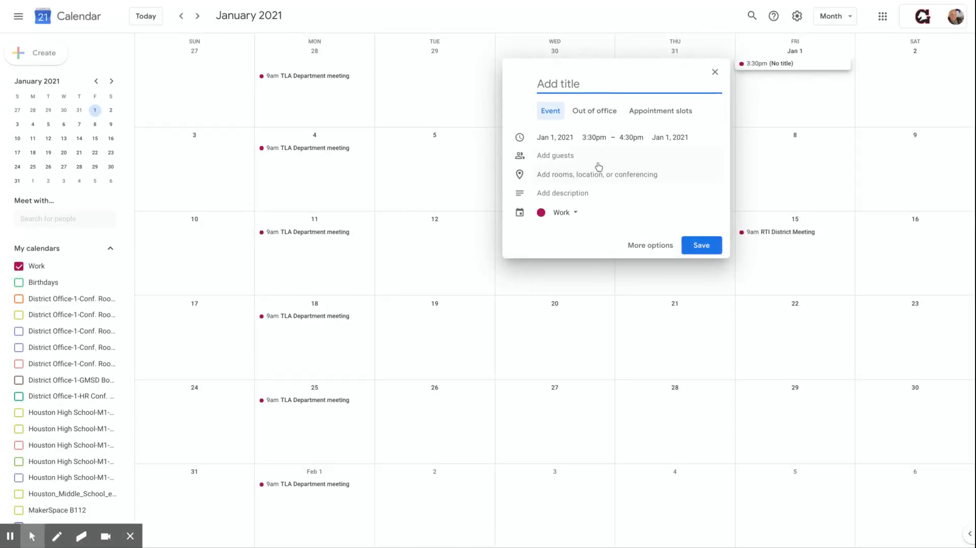
left_click(648, 247)
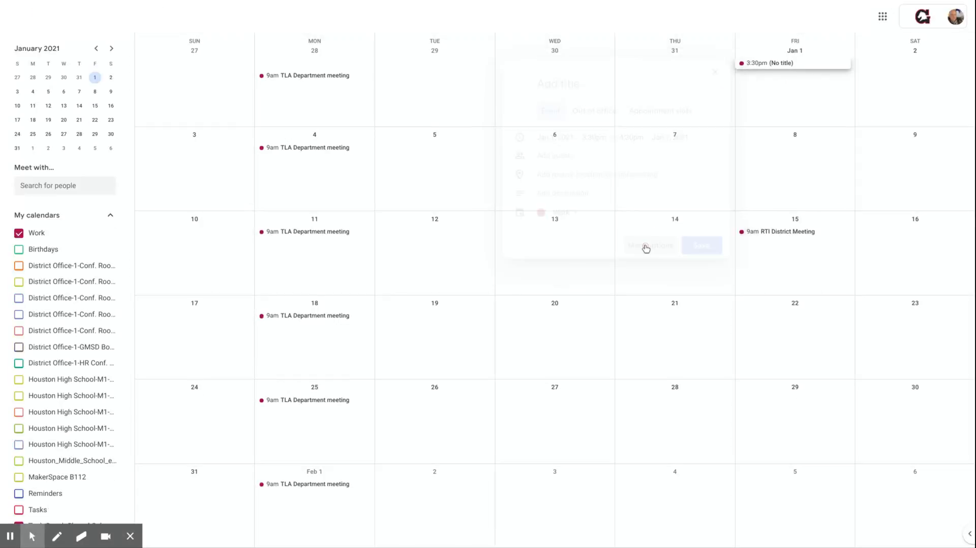
left_click(453, 114)
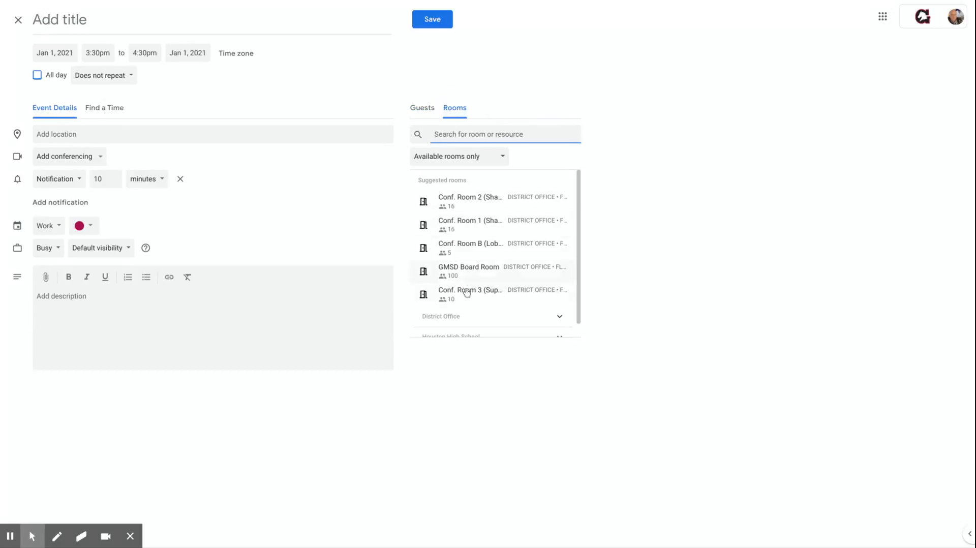
mouse_move(461, 262)
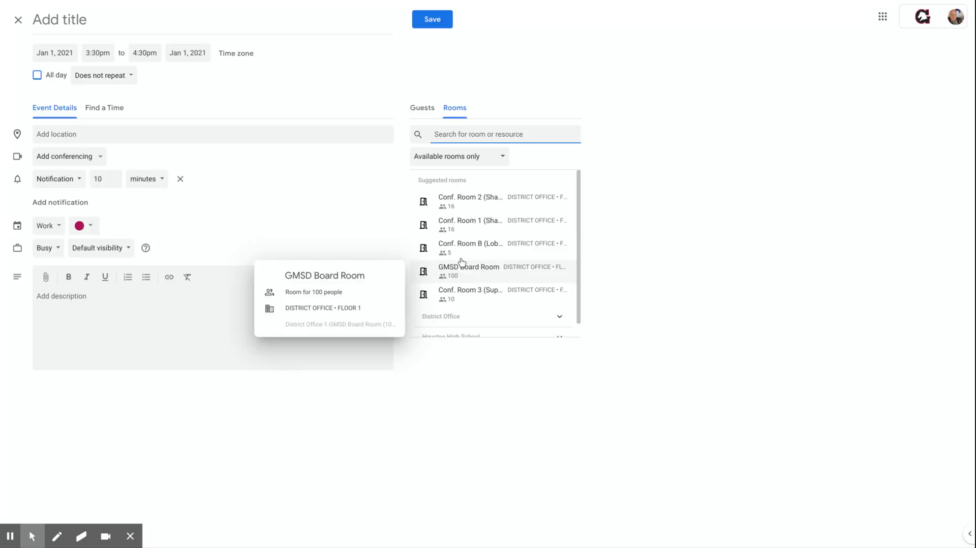
left_click(470, 202)
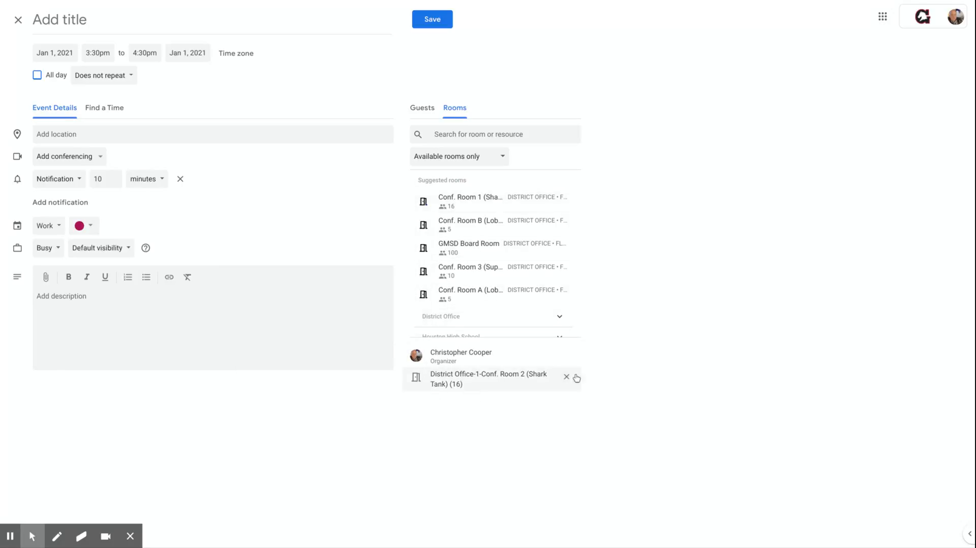
Invite a colleague as a guest and title the event "Meeting"
left_click(422, 109)
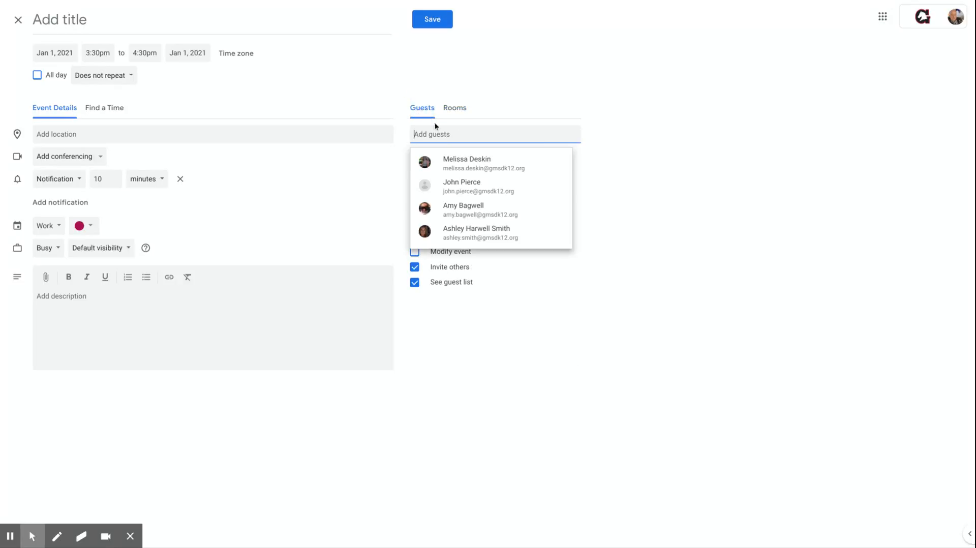
type("andrea")
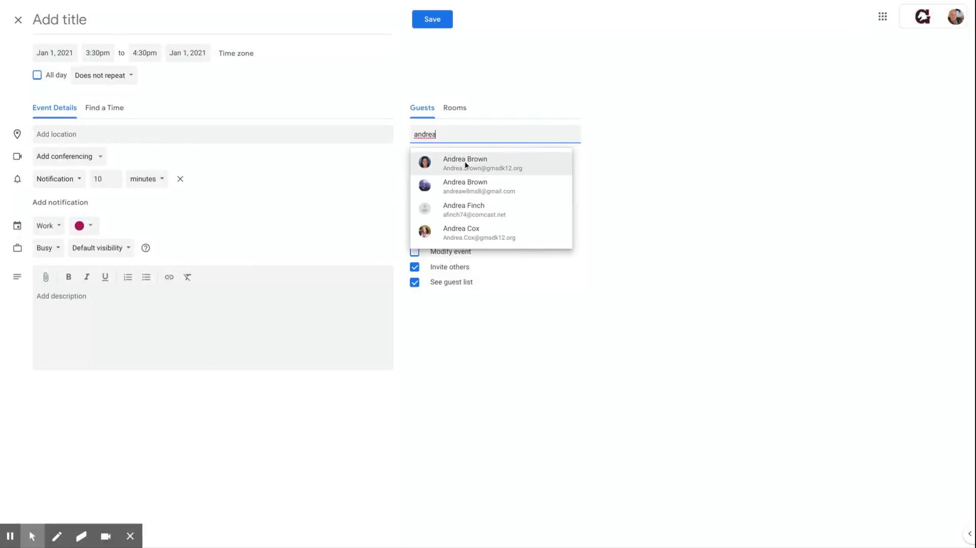
left_click(465, 161)
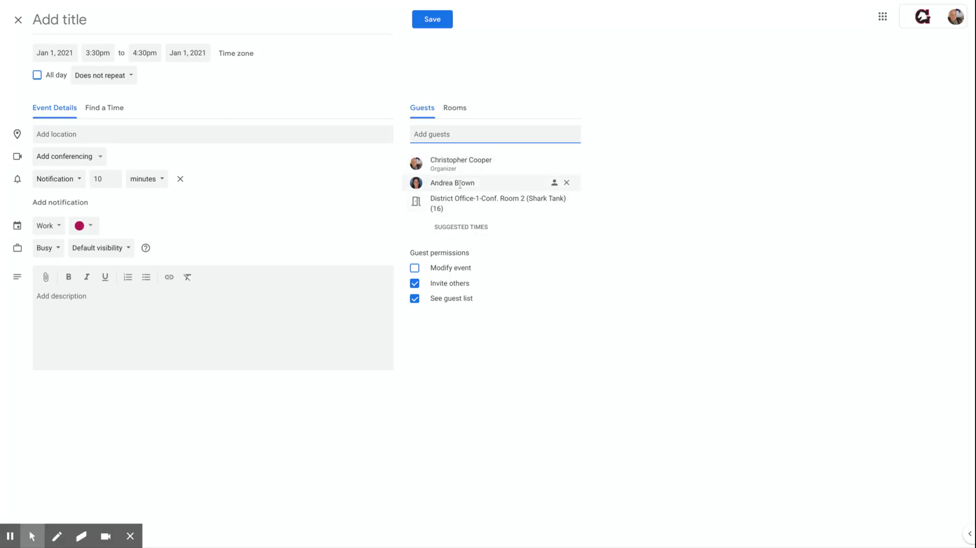
left_click(95, 24)
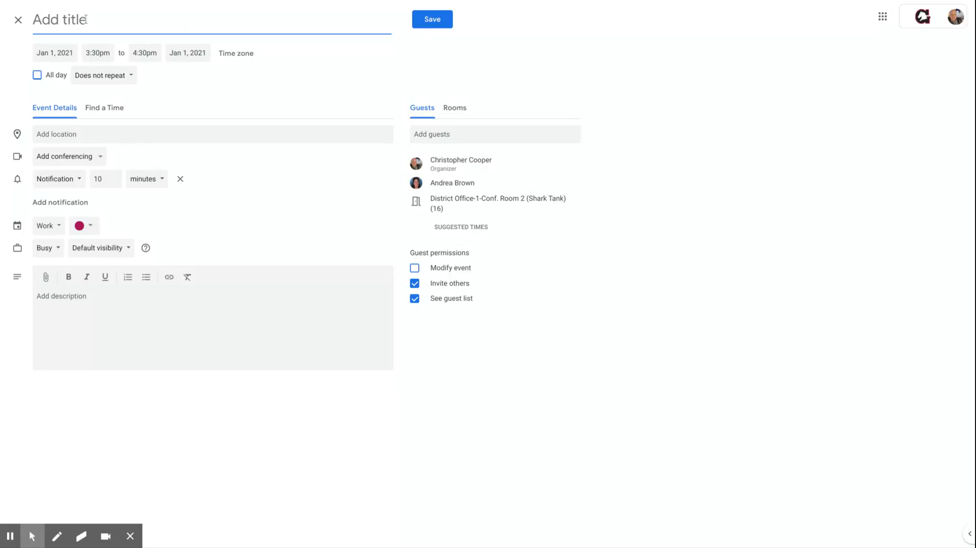
type("Meeting")
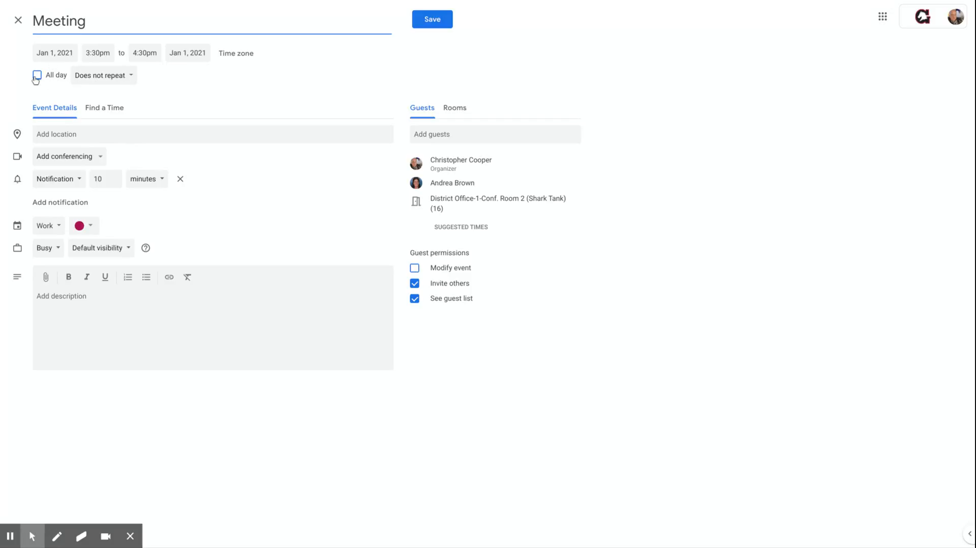
Look over the start and end time choices and add Hangouts Meet conferencing to the event
left_click(88, 52)
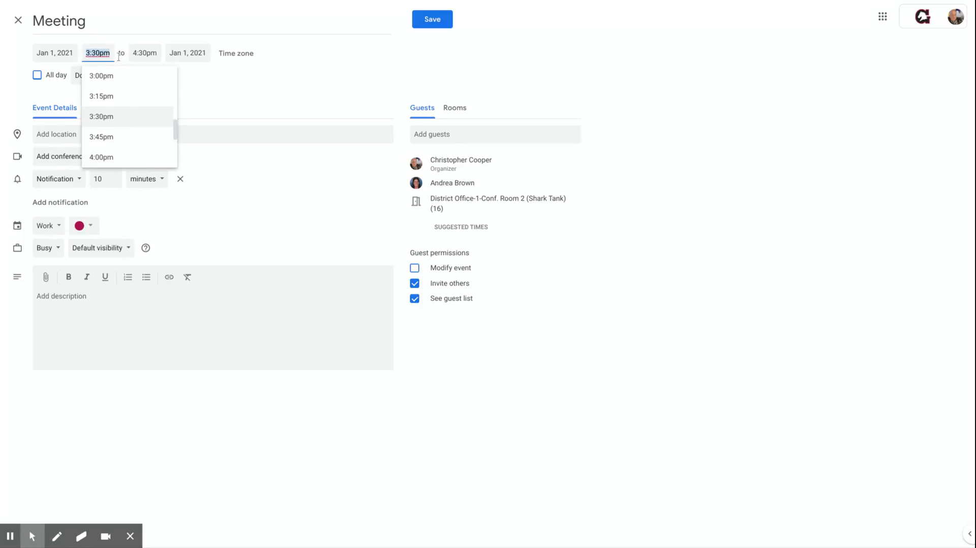
left_click(140, 53)
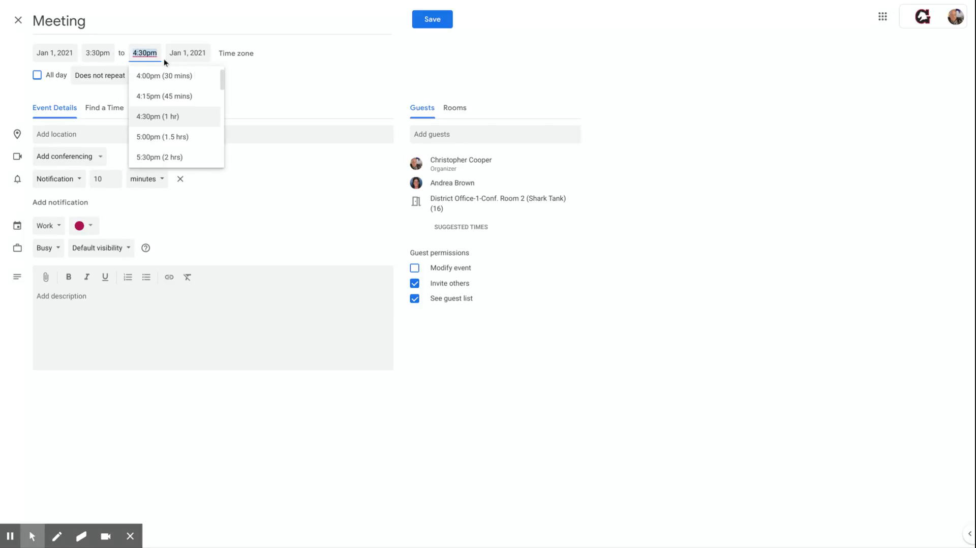
left_click(254, 88)
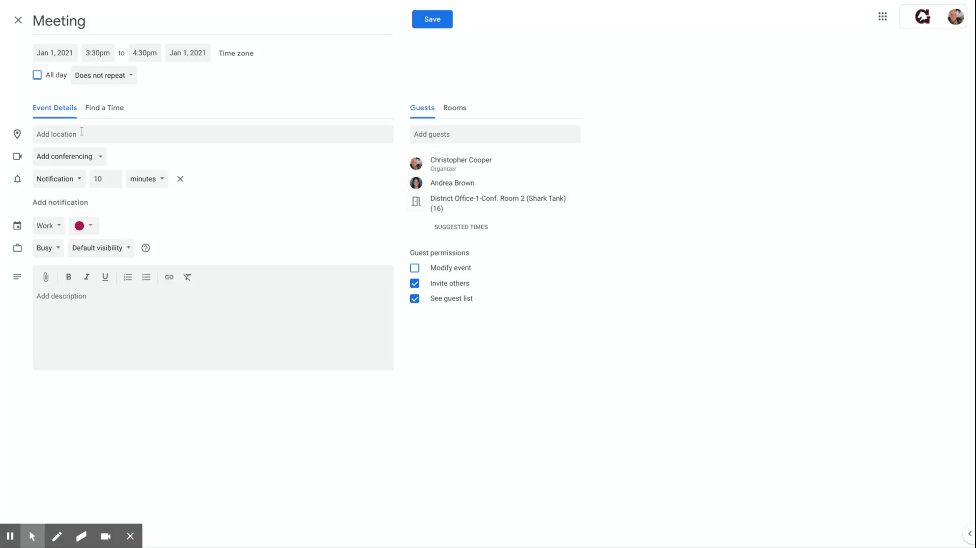
left_click(80, 160)
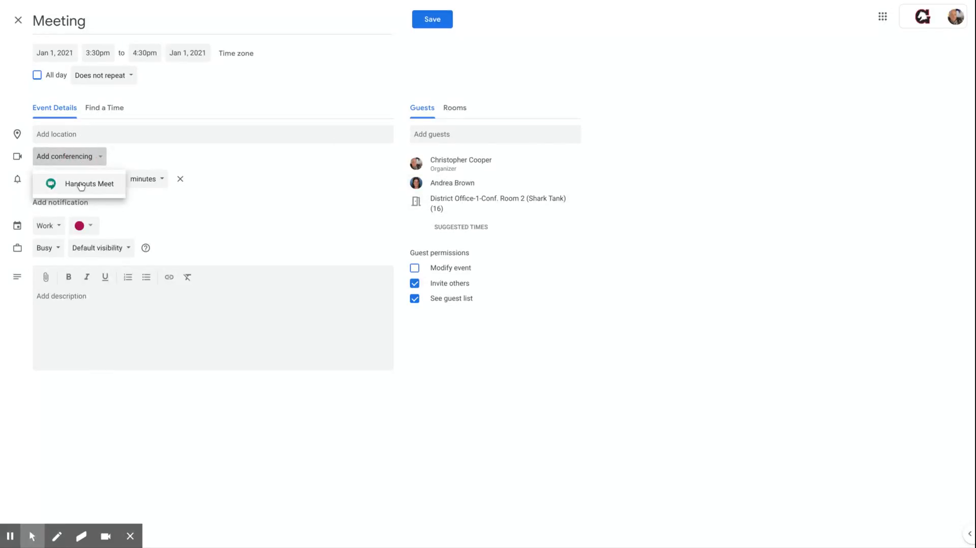
left_click(81, 184)
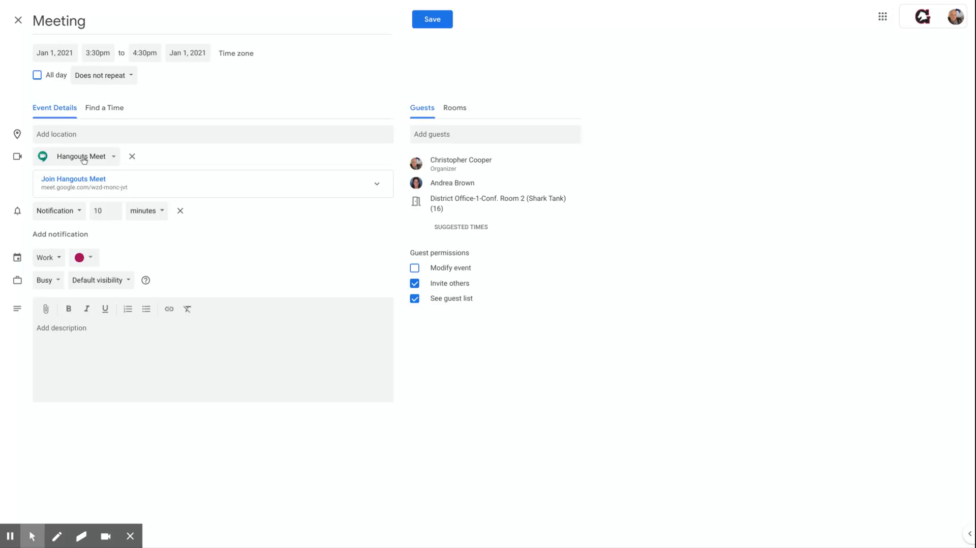
Change the event's notification to an email sent 1 day beforehand
left_click(68, 217)
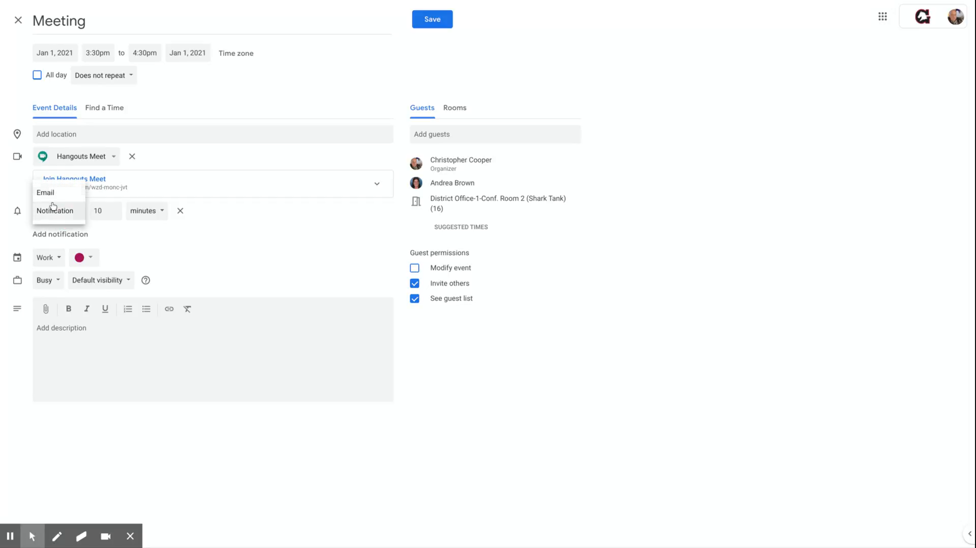
left_click(49, 197)
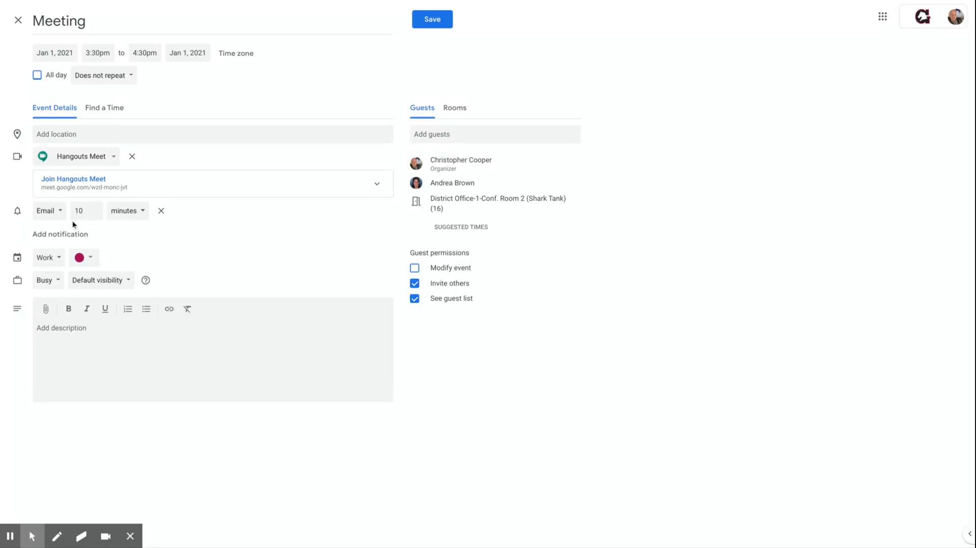
left_click(131, 218)
left_click(121, 248)
left_click(81, 208)
type("1")
key("Tab")
left_click(216, 210)
Look over the list of calendars the event can be assigned to, leaving it on Work
left_click(50, 261)
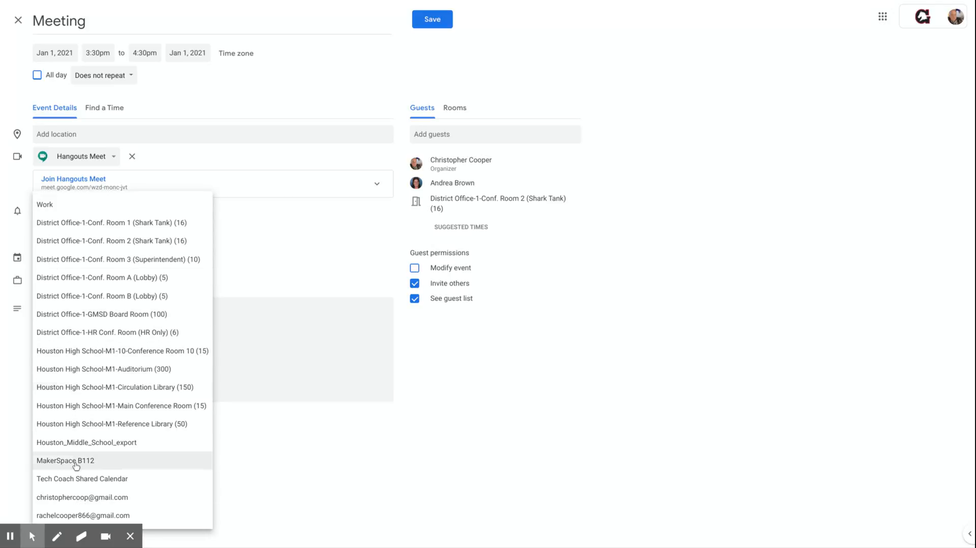
left_click(252, 258)
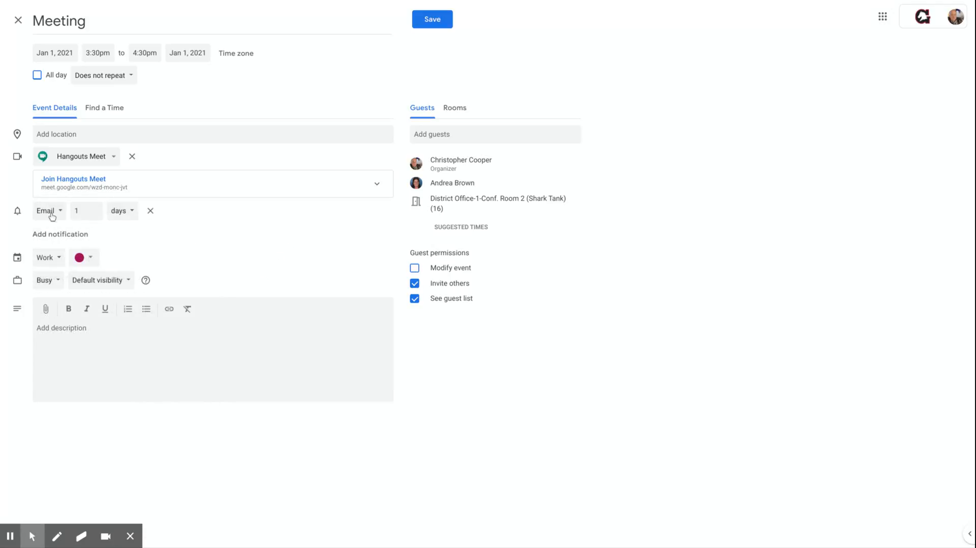
left_click(51, 262)
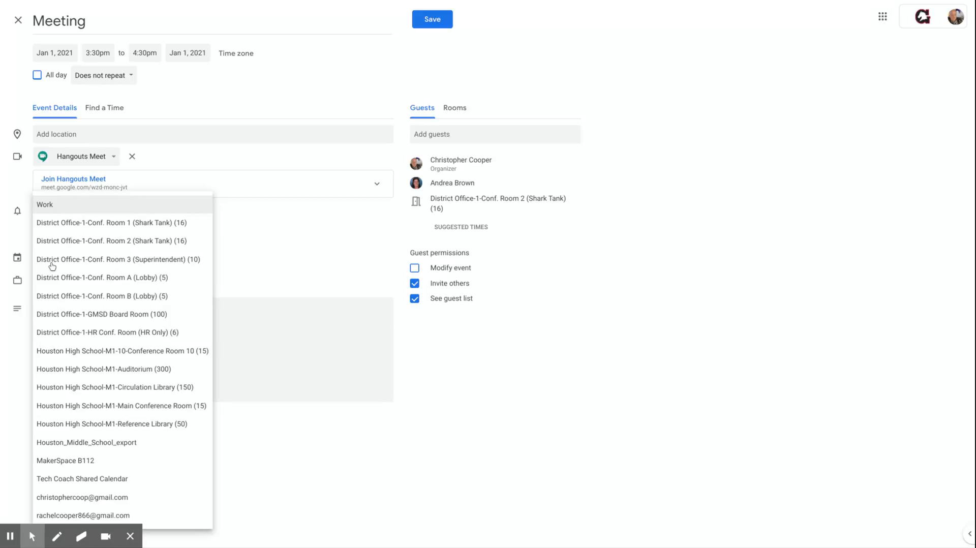
left_click(229, 381)
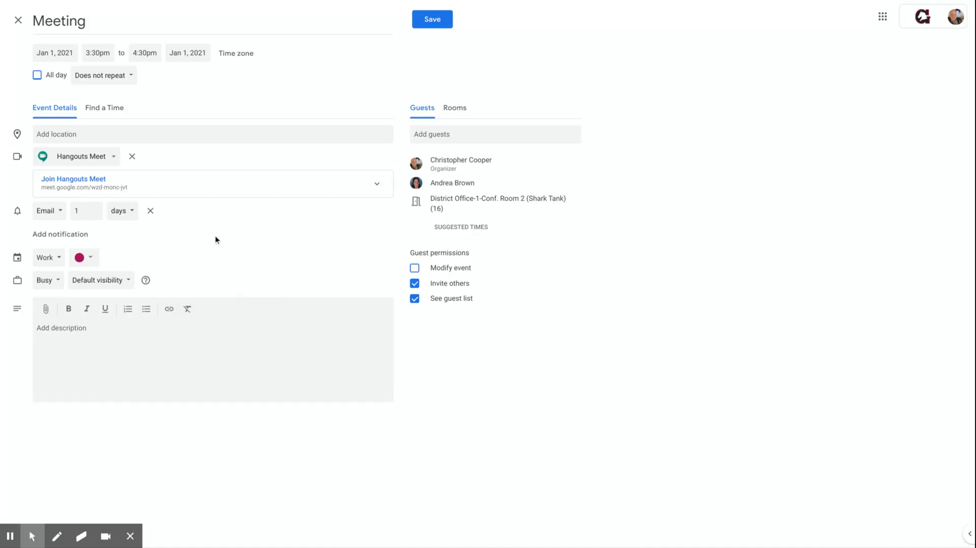
left_click(48, 263)
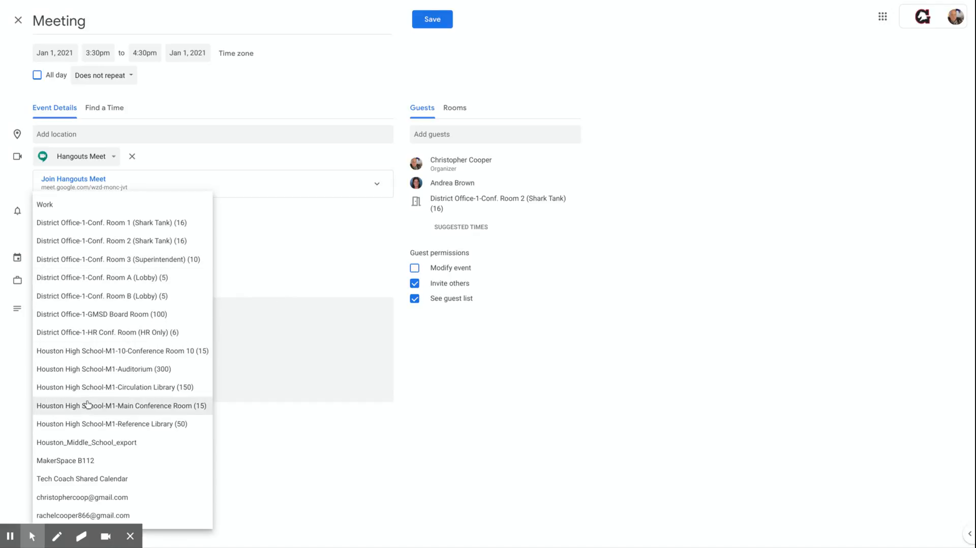
left_click(299, 258)
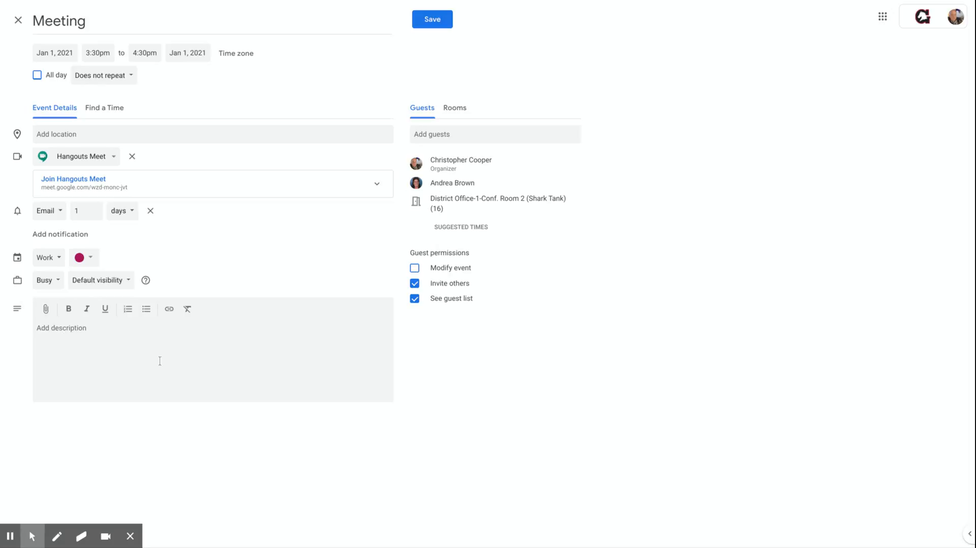
Look over the file choices for attaching a document to the event description without selecting any file
left_click(46, 310)
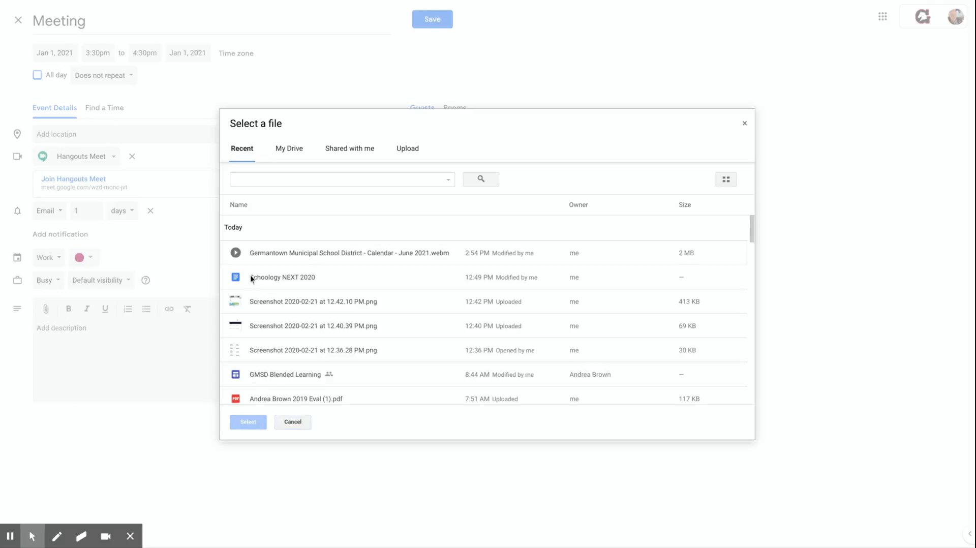
left_click(288, 420)
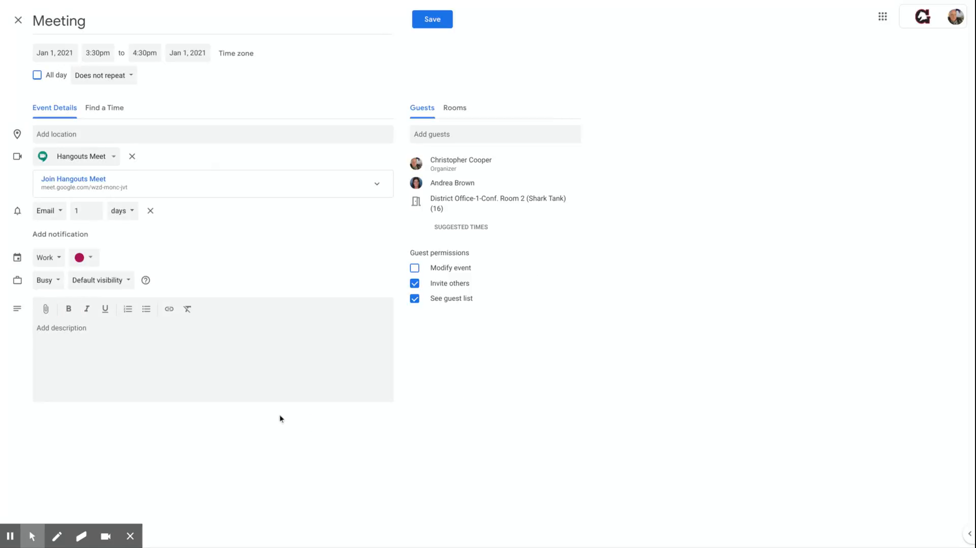
left_click(46, 310)
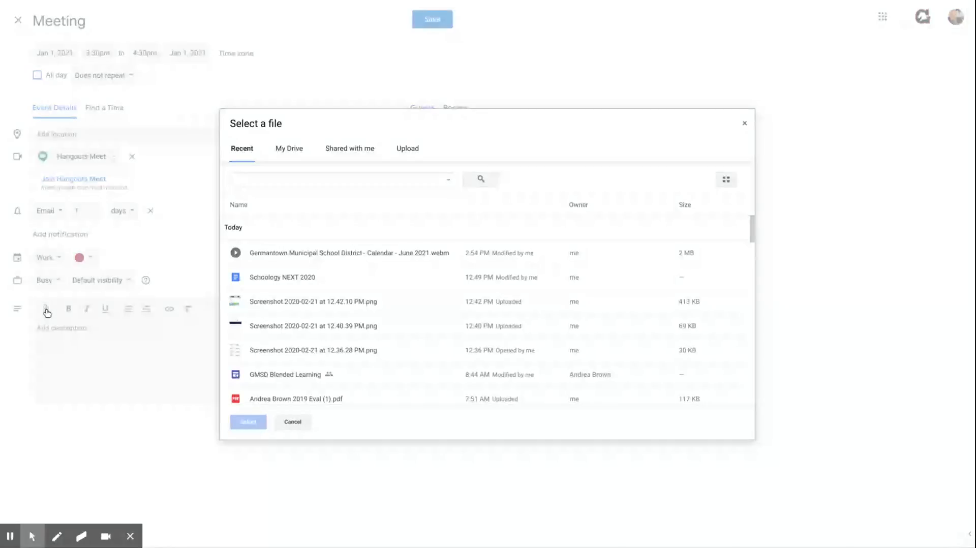
left_click(305, 421)
left_click(93, 340)
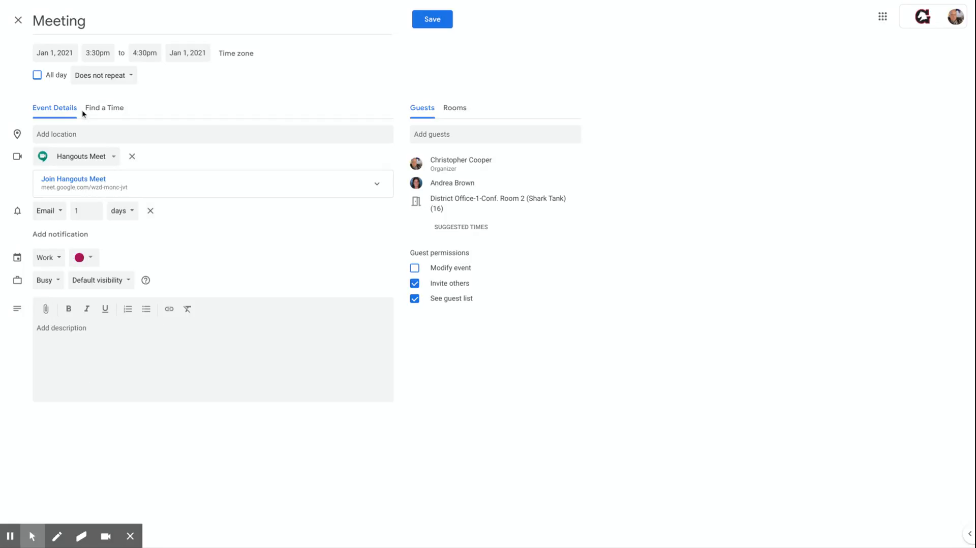
Save the event and send invitation emails to its guests
left_click(423, 23)
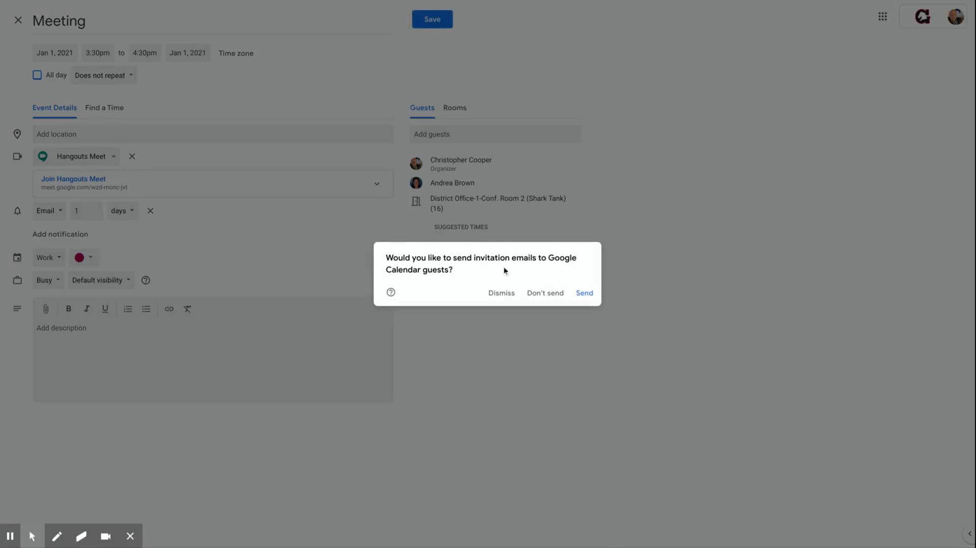
left_click(585, 294)
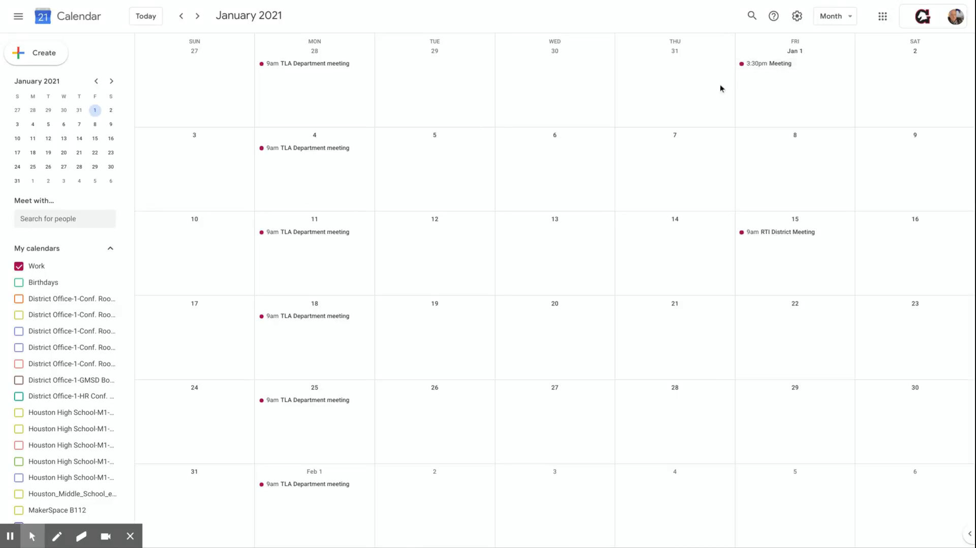
Reschedule the Meeting event to Jan 4, 2021 at 3:00pm, save it and send update emails to the guests
left_click(779, 67)
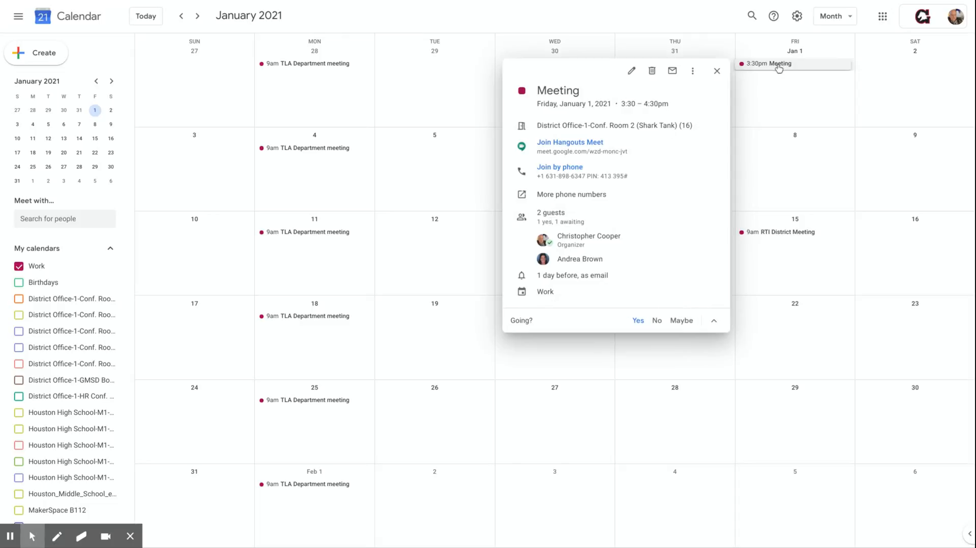
left_click(632, 73)
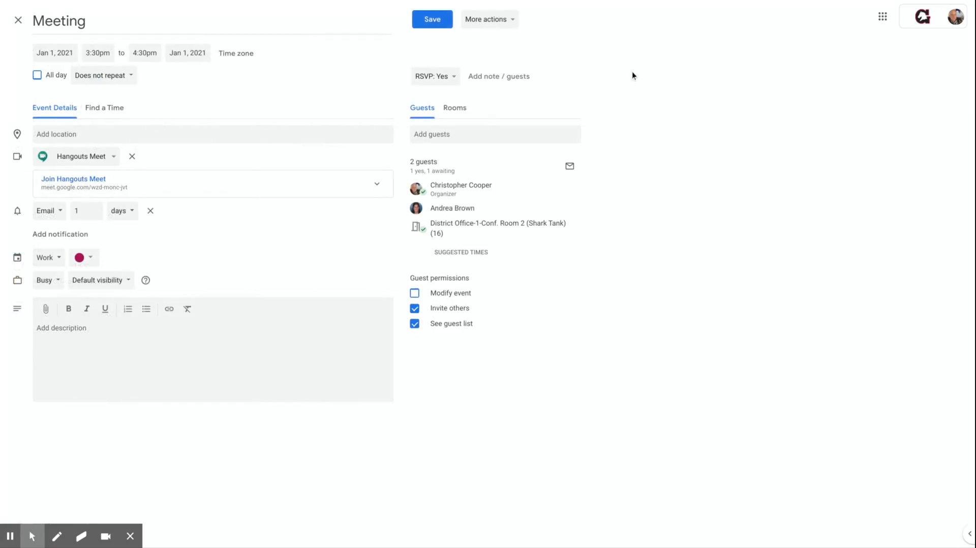
left_click(50, 53)
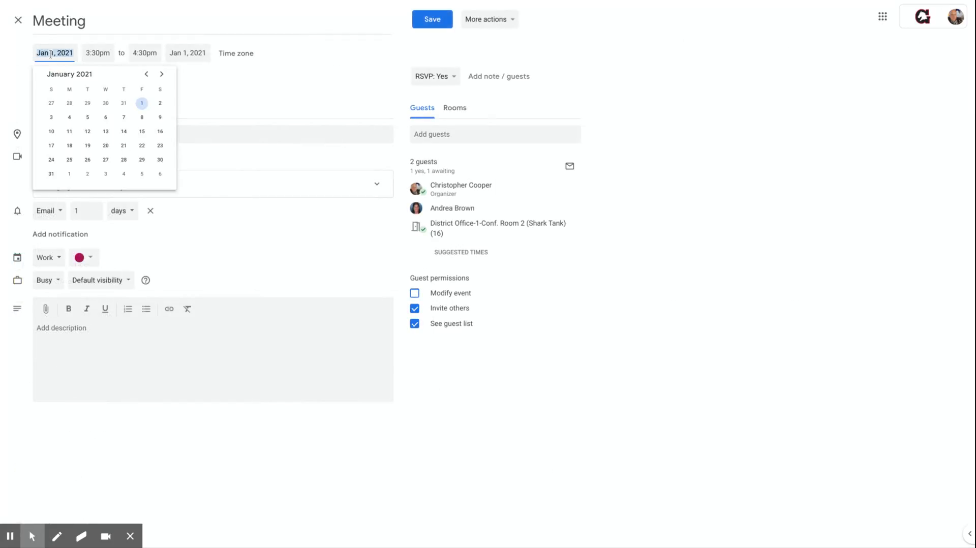
left_click(70, 118)
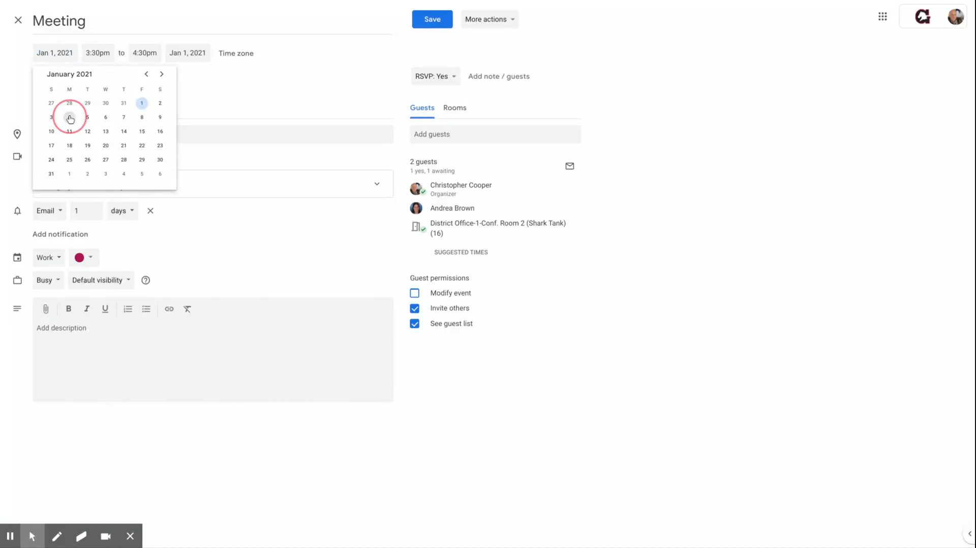
left_click(94, 55)
left_click(102, 77)
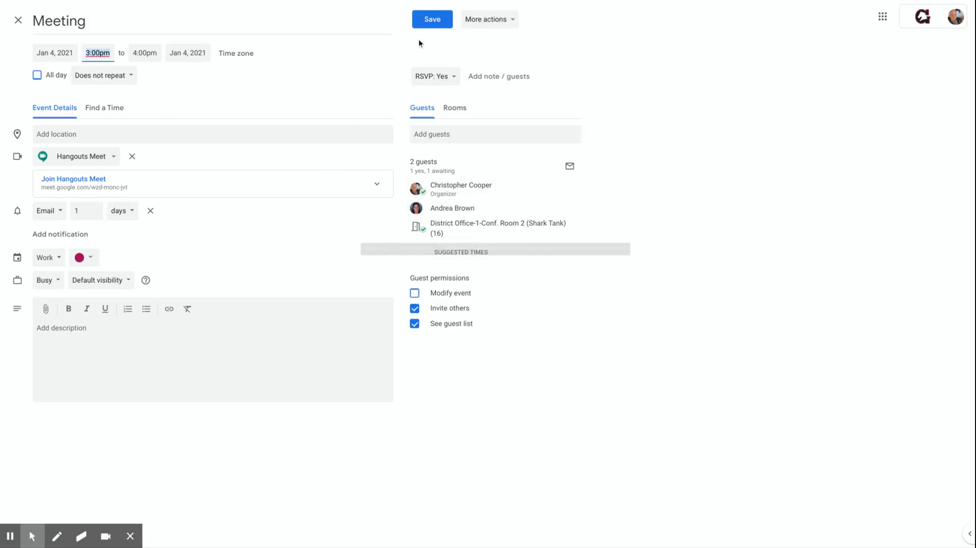
left_click(432, 21)
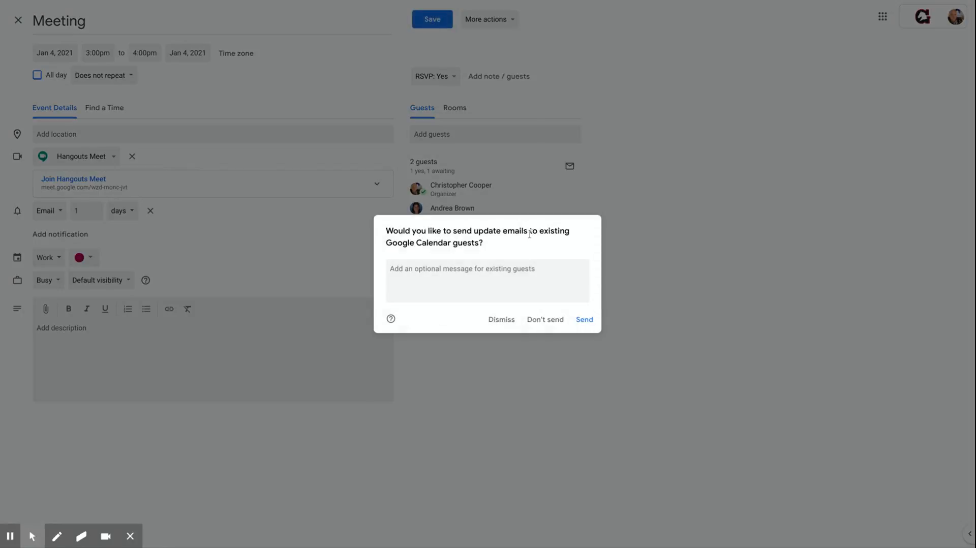
left_click(584, 320)
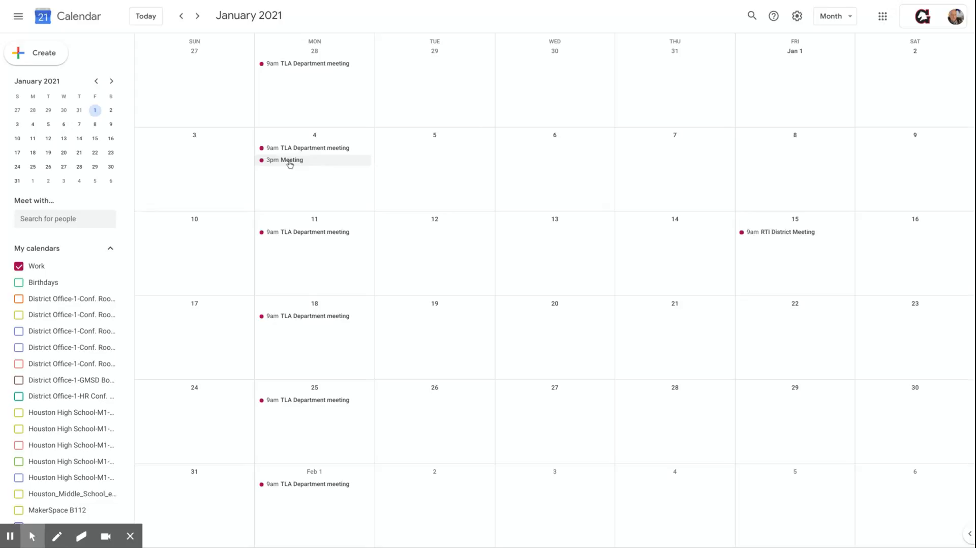
Reopen the Jan 4 Meeting event for editing and examine the form for emailing its guests without sending anything
left_click(290, 162)
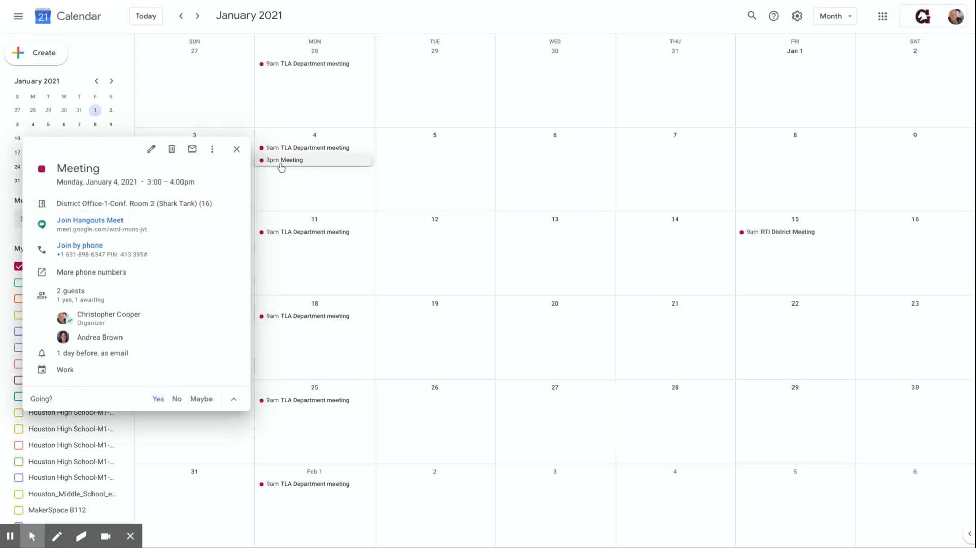
left_click(152, 150)
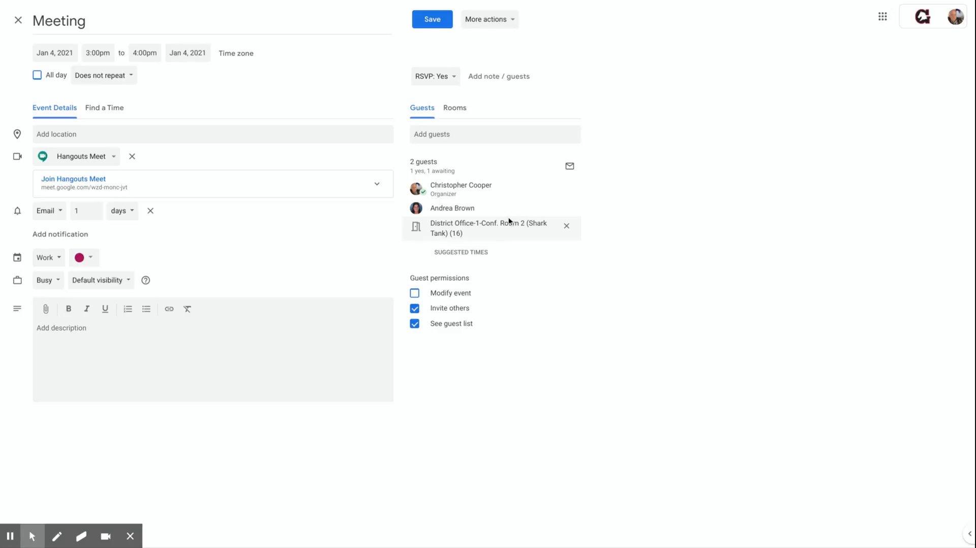
left_click(570, 167)
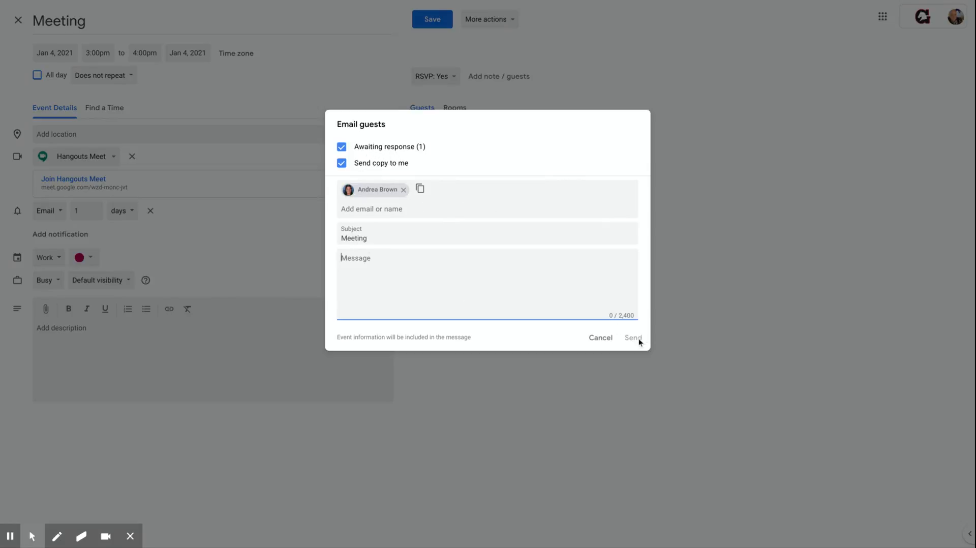
left_click(600, 339)
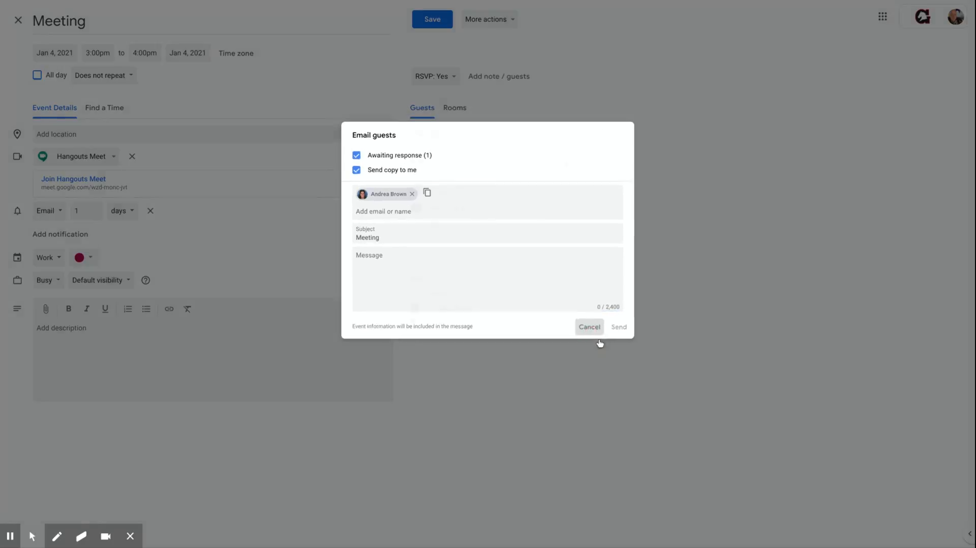